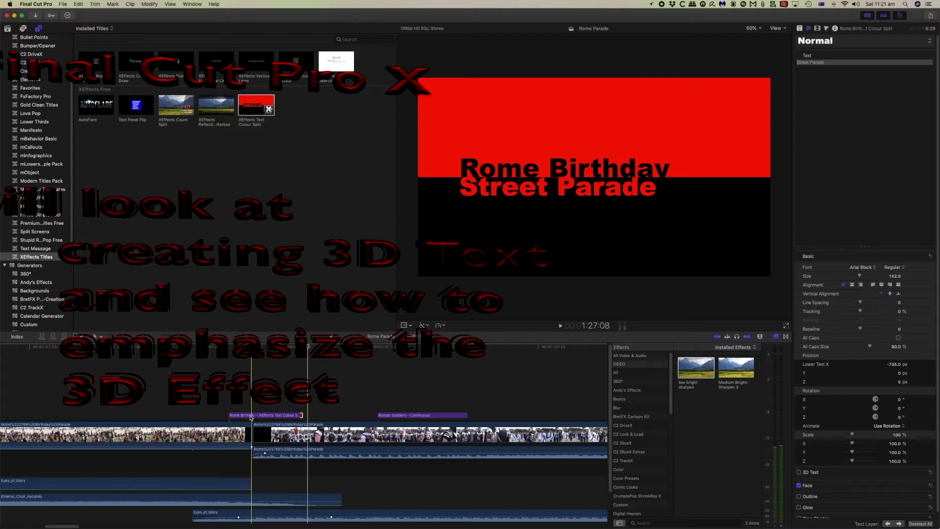
Play back the timeline section containing the Rome Birthday Street Parade title
key("space")
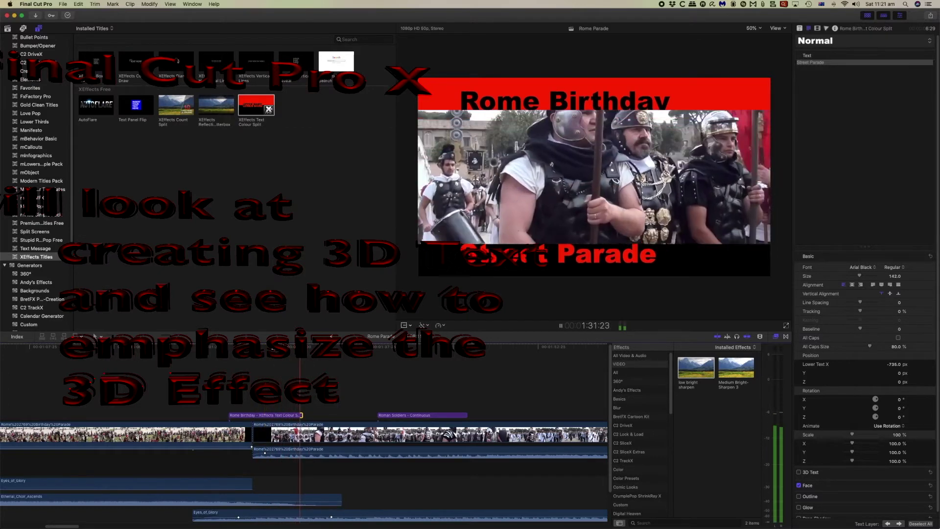
key("space")
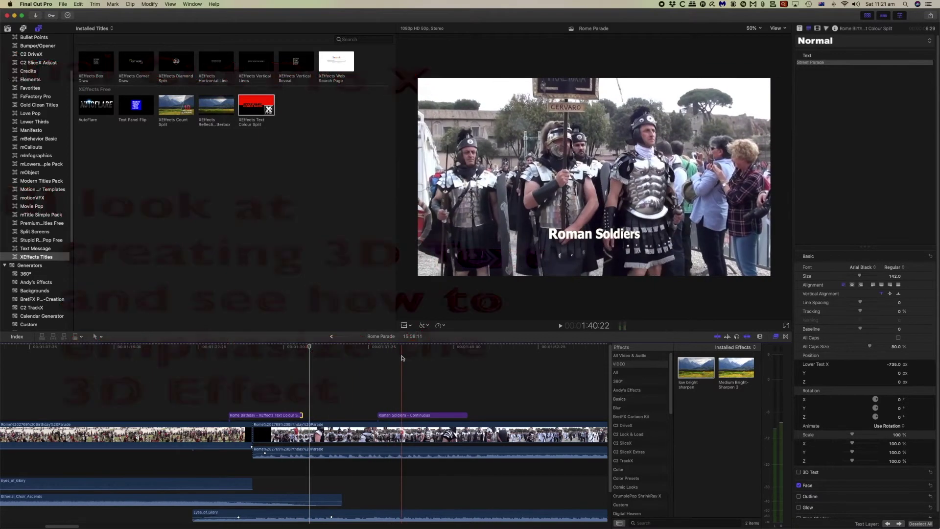
Make the Roman Soldiers title 3D text and set its font size to 112, viewing the frame at 1:42:36
left_click(404, 416)
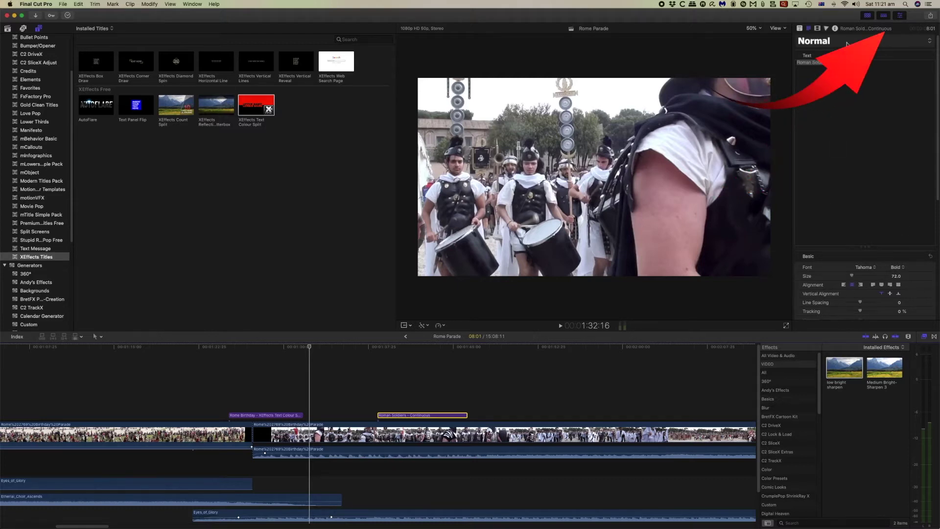
double_click(864, 30)
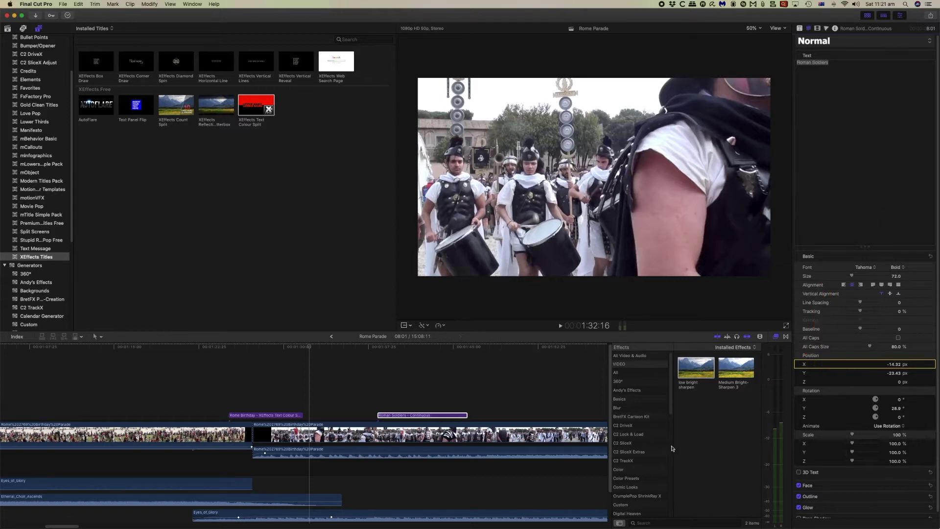
left_click(427, 348)
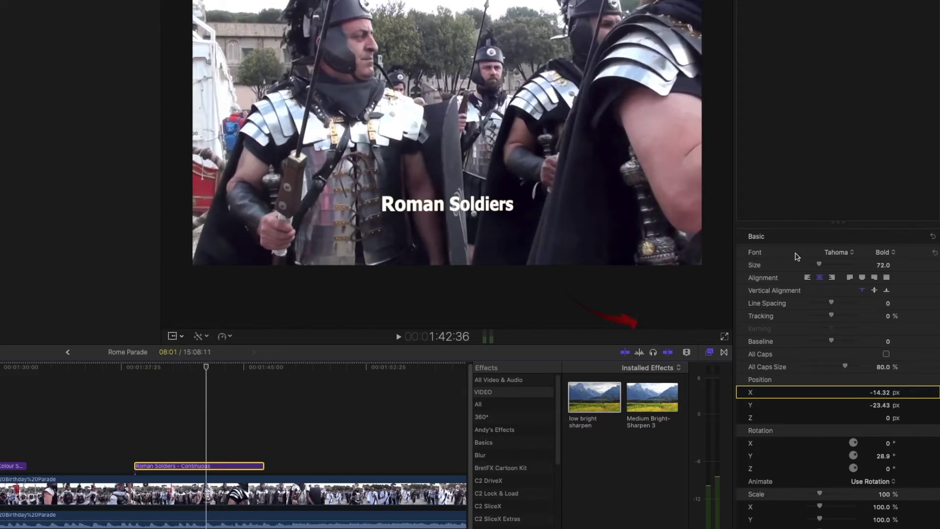
scroll(831, 294, "down", 1)
left_click_drag(819, 258, 825, 260)
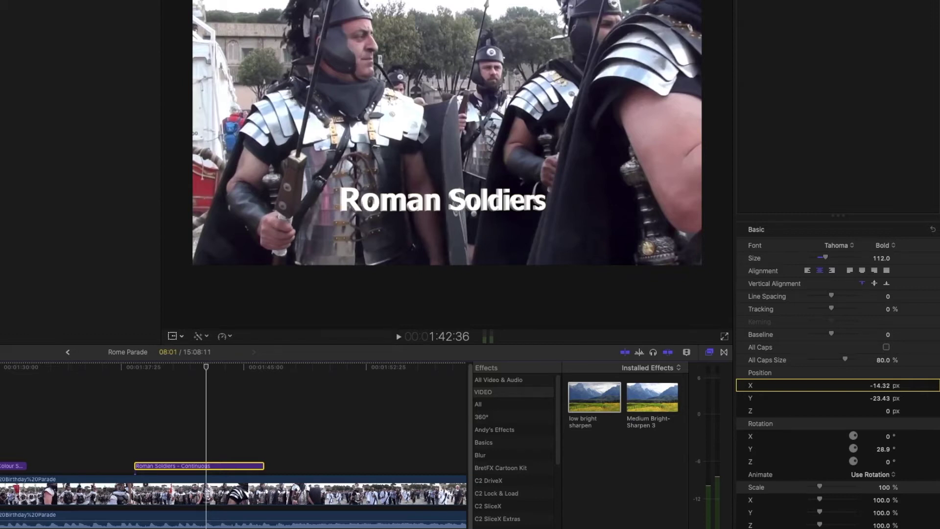
scroll(835, 486, "down", 3)
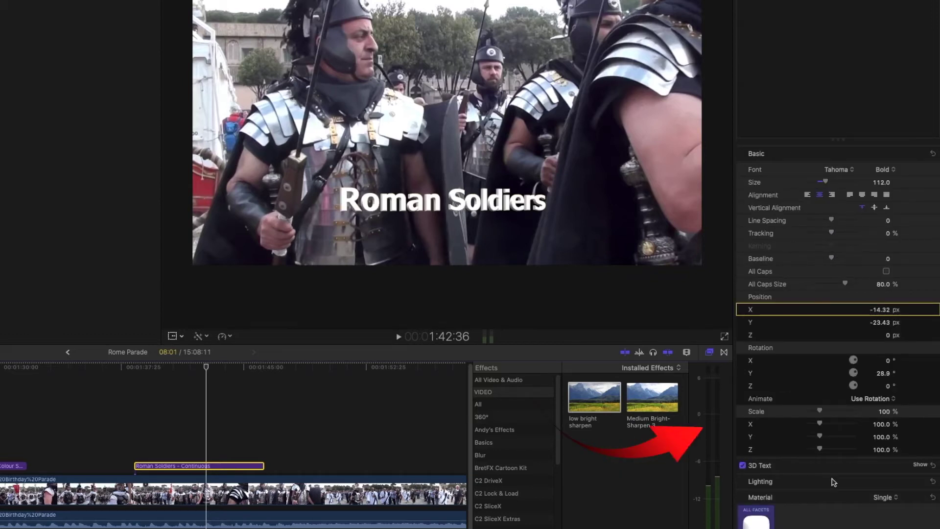
scroll(834, 482, "down", 3)
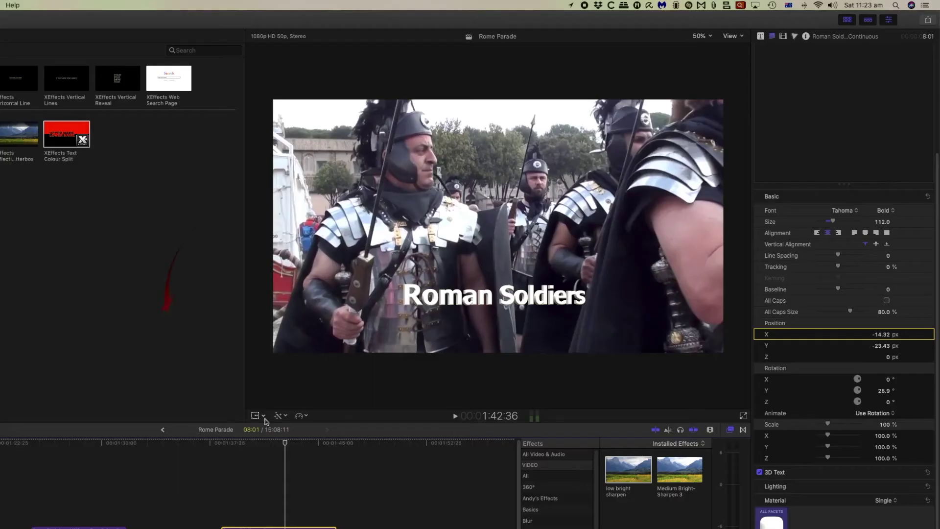
Distort the Roman Soldiers title by moving its right corners toward each other and lowering its upper-left corner slightly for a receding perspective
left_click(264, 417)
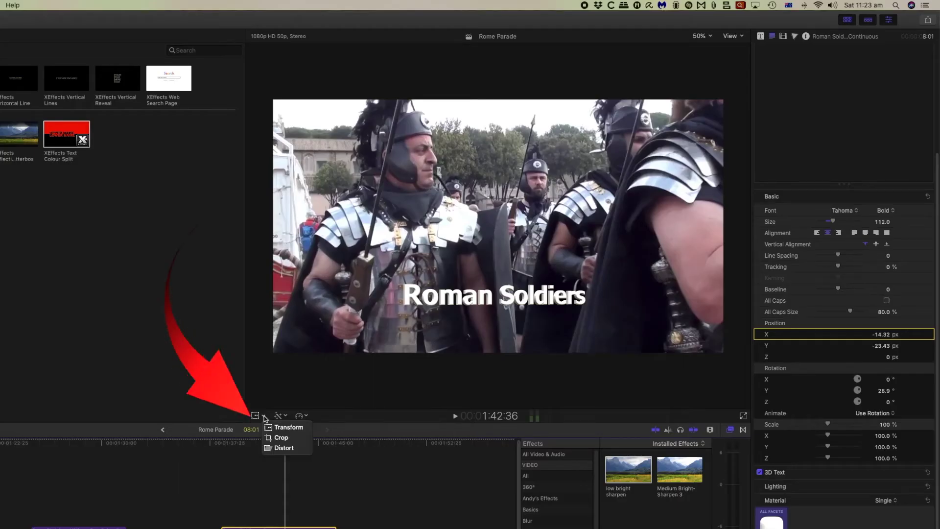
left_click(273, 449)
left_click(701, 36)
left_click(708, 75)
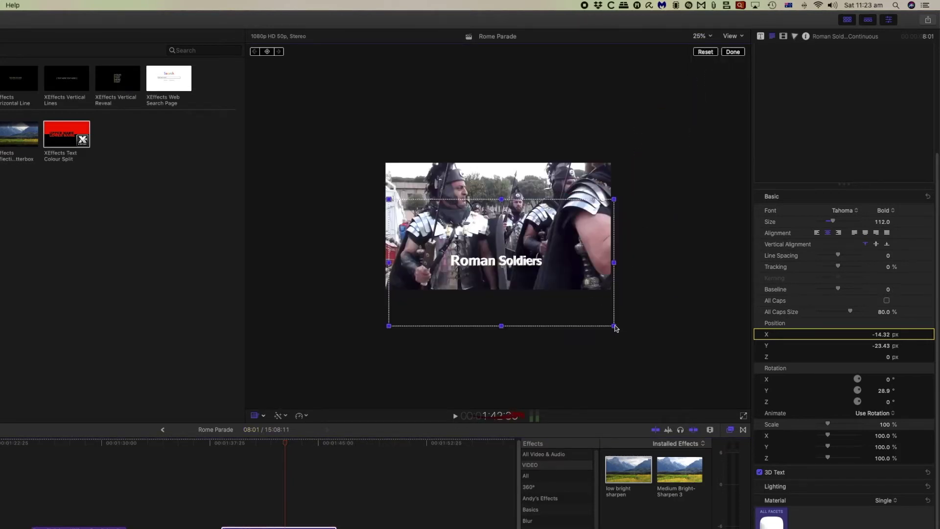
left_click_drag(616, 326, 615, 306)
left_click_drag(614, 199, 607, 217)
left_click_drag(617, 303, 615, 294)
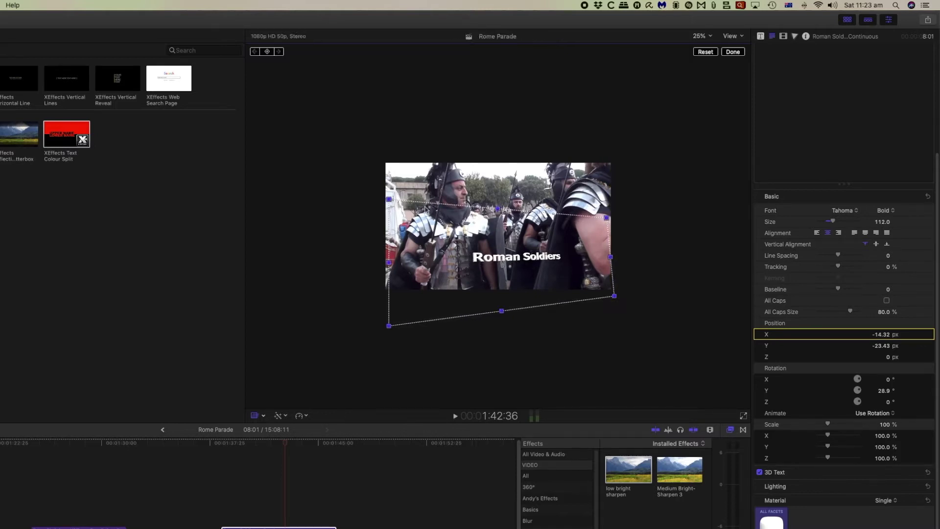
left_click_drag(391, 202, 392, 206)
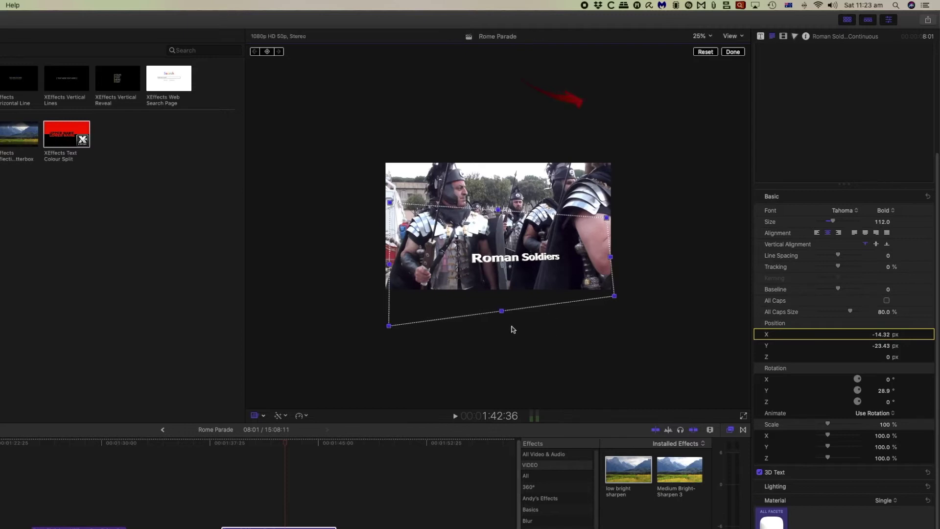
left_click(708, 37)
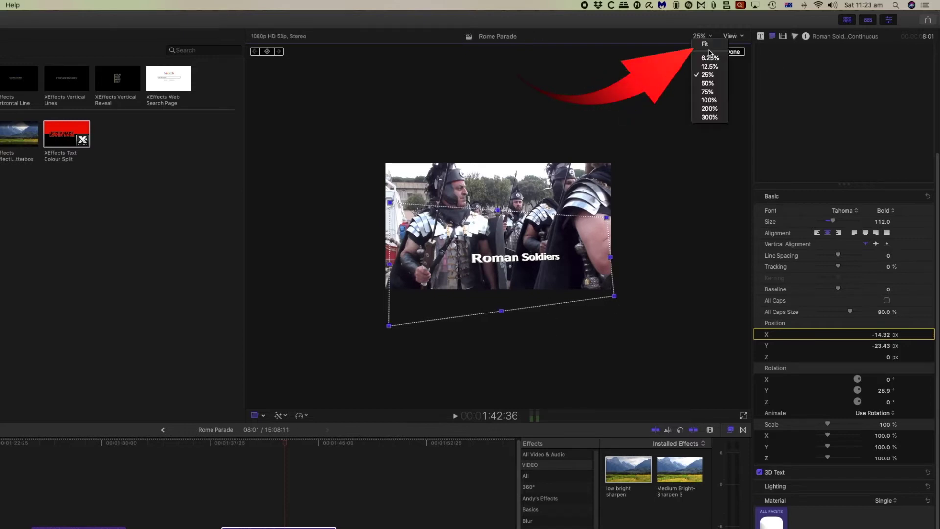
left_click(705, 44)
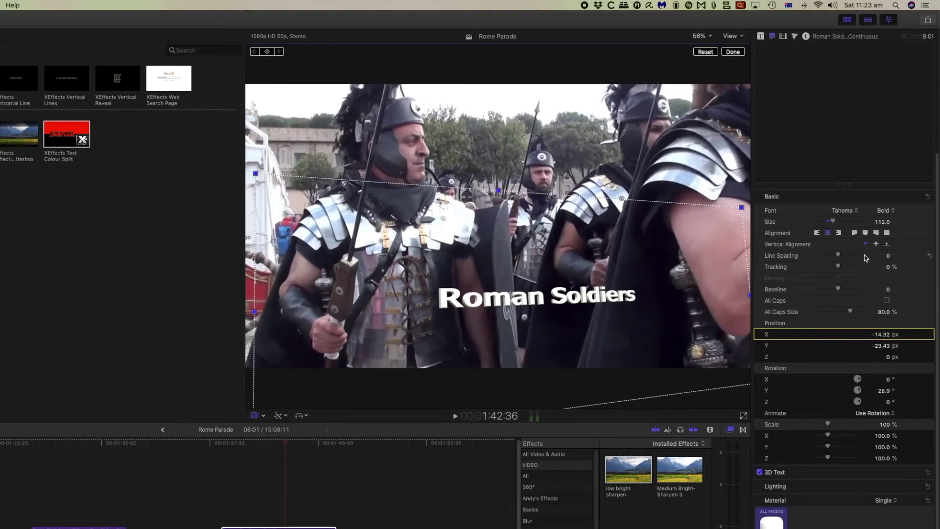
Enlarge the Roman Soldiers text to size 175 and pull the right corners of its distorted frame slightly inward
left_click_drag(832, 221, 839, 225)
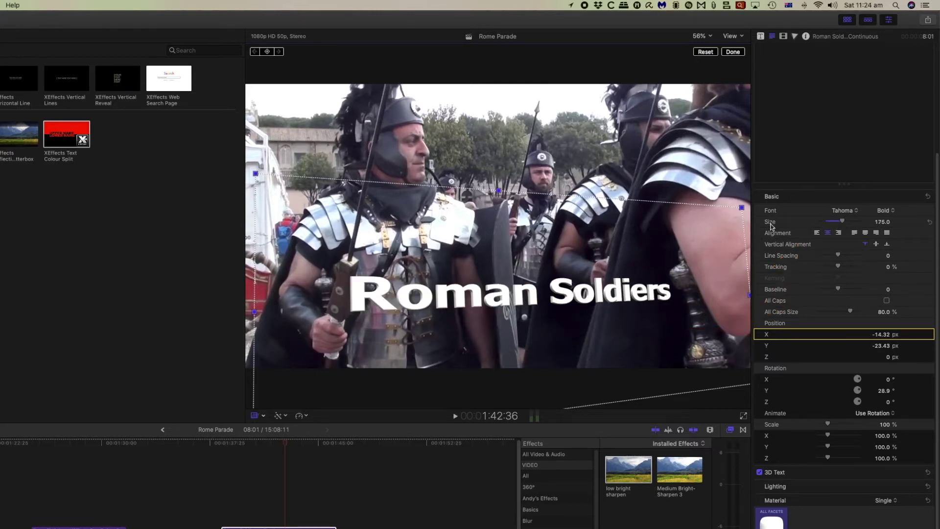
mouse_move(741, 207)
left_mouse_down()
mouse_move(749, 195)
mouse_move(738, 203)
left_mouse_up()
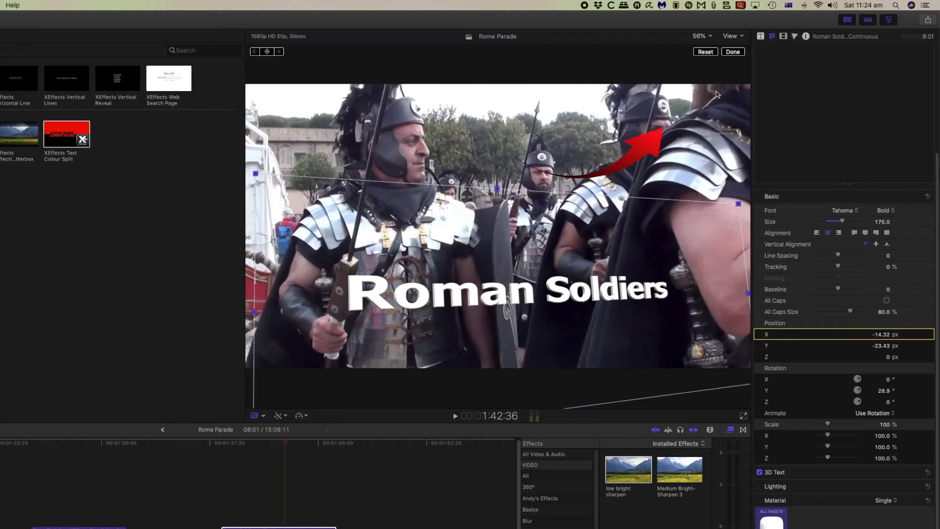
left_click(701, 36)
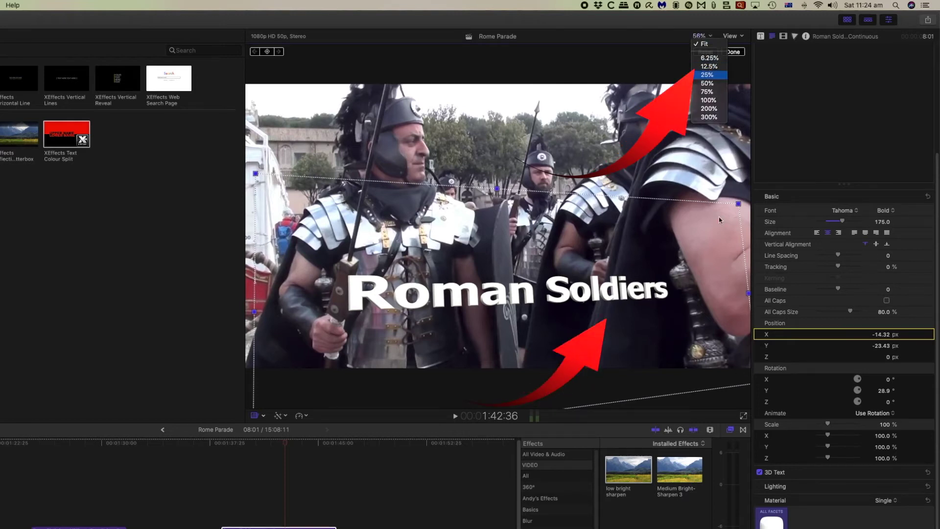
left_click(711, 75)
left_click_drag(616, 294, 606, 295)
left_click(701, 36)
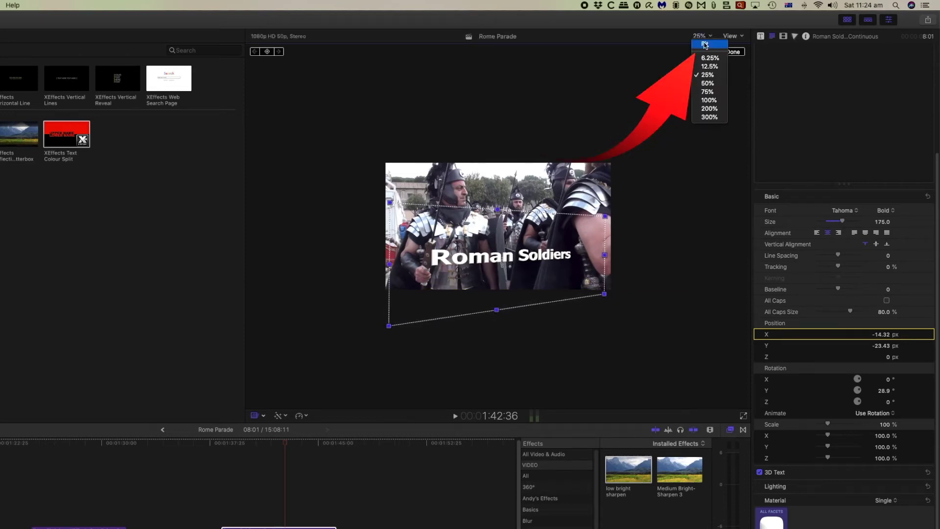
left_click(705, 45)
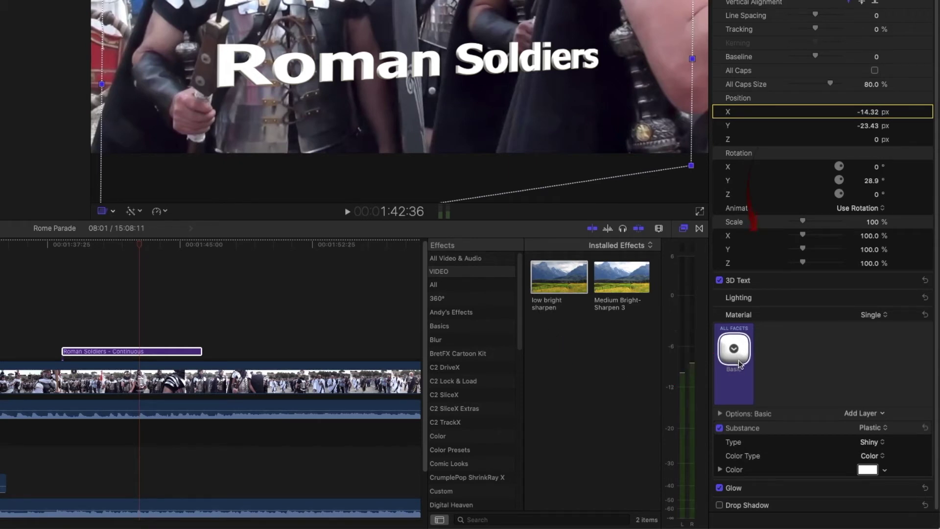
Switch the 3D text to multiple materials and apply Blue Plastic to the front edge
left_click(879, 316)
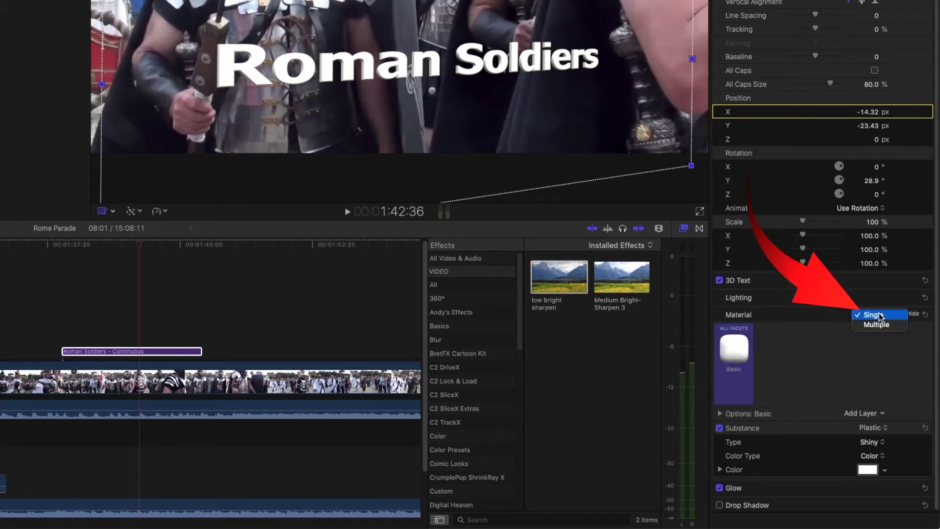
left_click(876, 324)
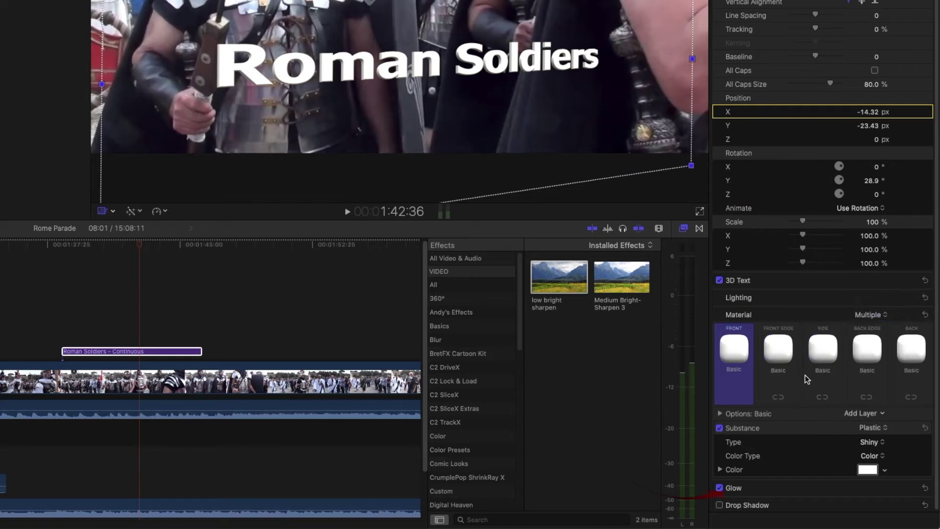
mouse_move(815, 367)
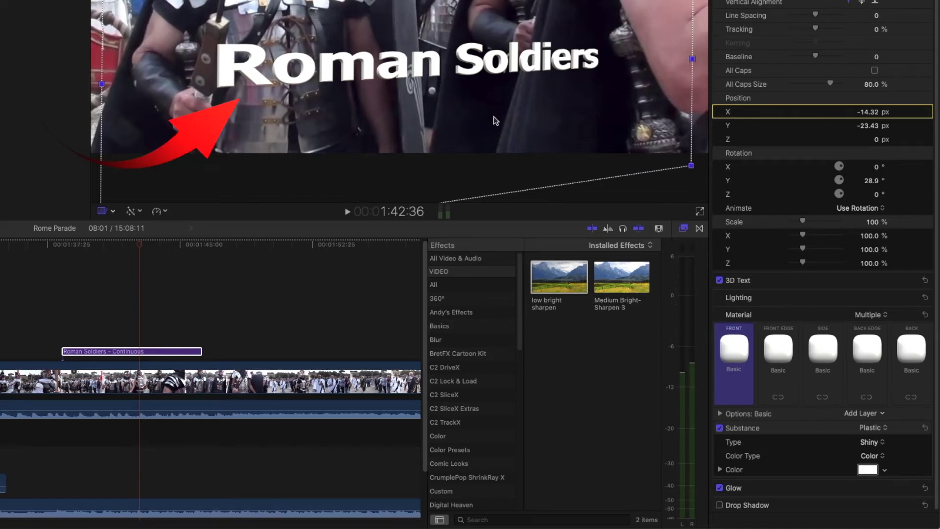
left_click(779, 349)
mouse_move(815, 449)
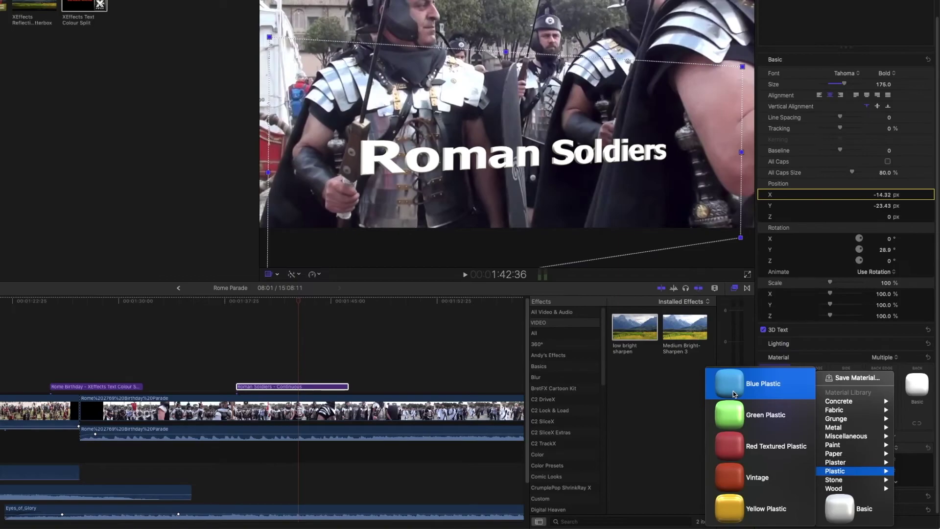
left_click(734, 393)
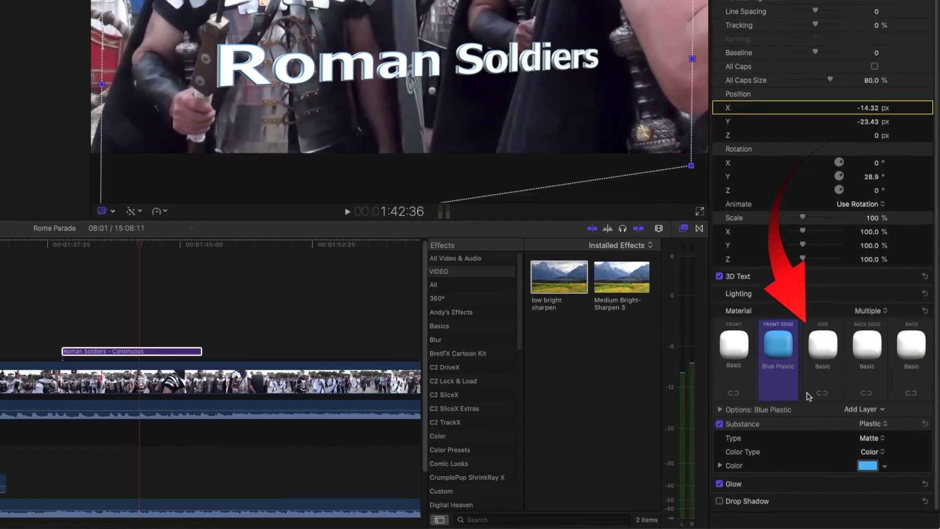
Apply the Sidewalk concrete material to the 3D text's side and the Nickel metal material to its front
left_click(831, 358)
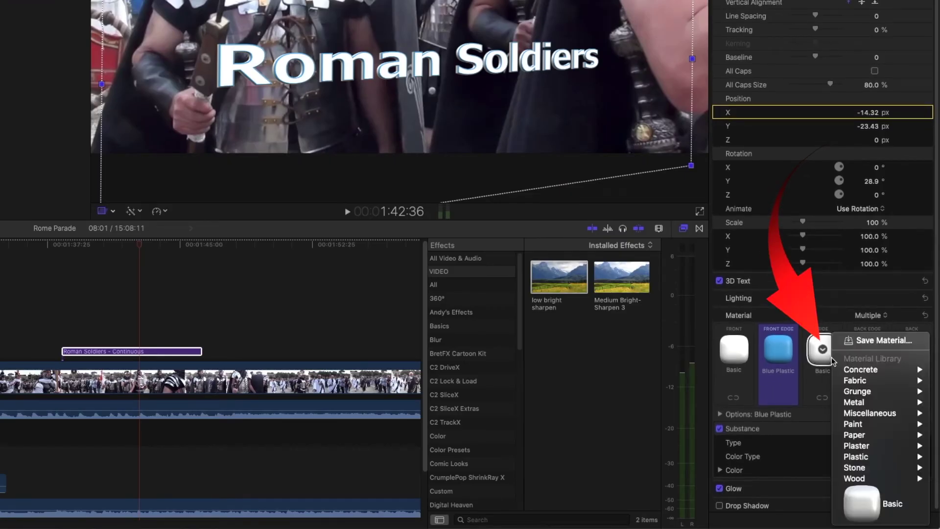
mouse_move(849, 393)
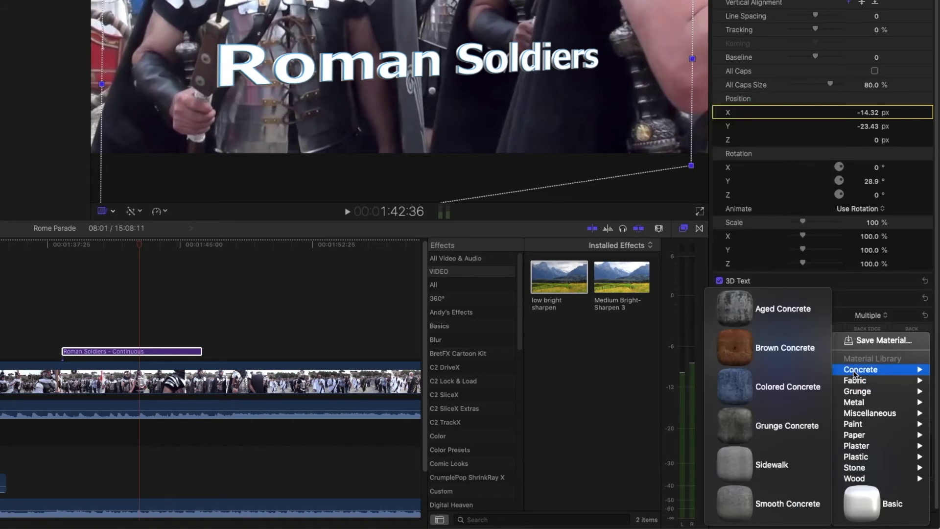
left_click(737, 465)
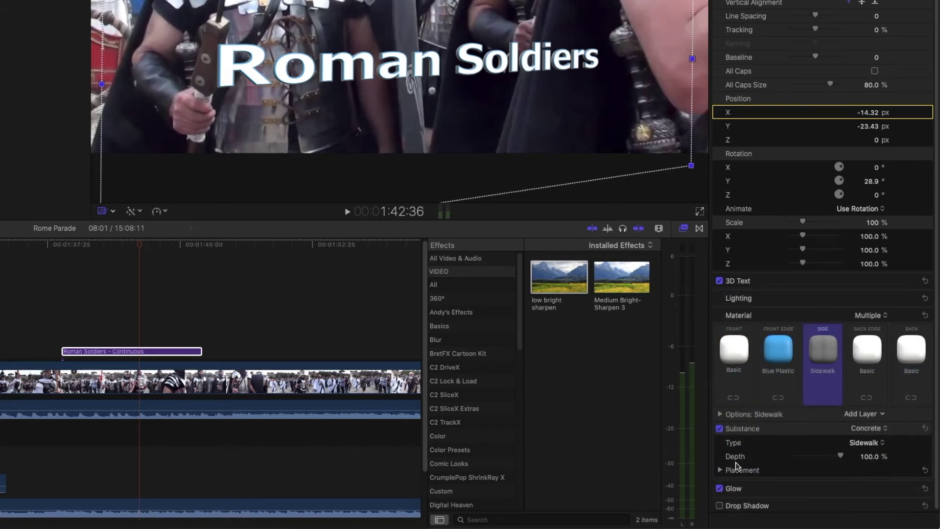
left_click(734, 356)
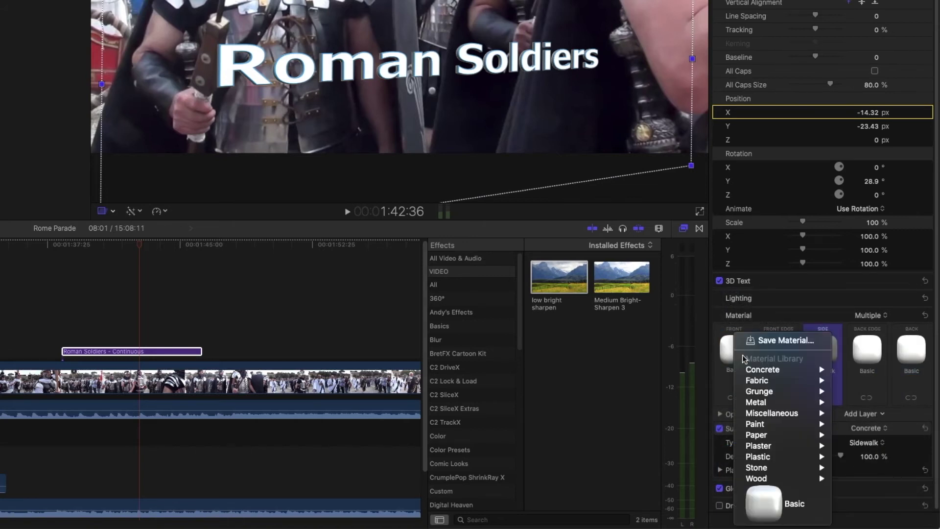
mouse_move(761, 404)
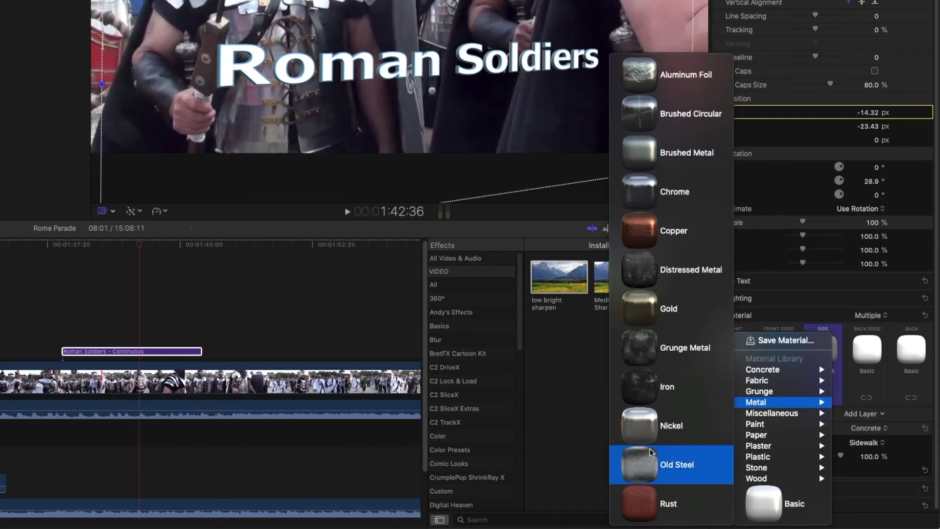
left_click(649, 429)
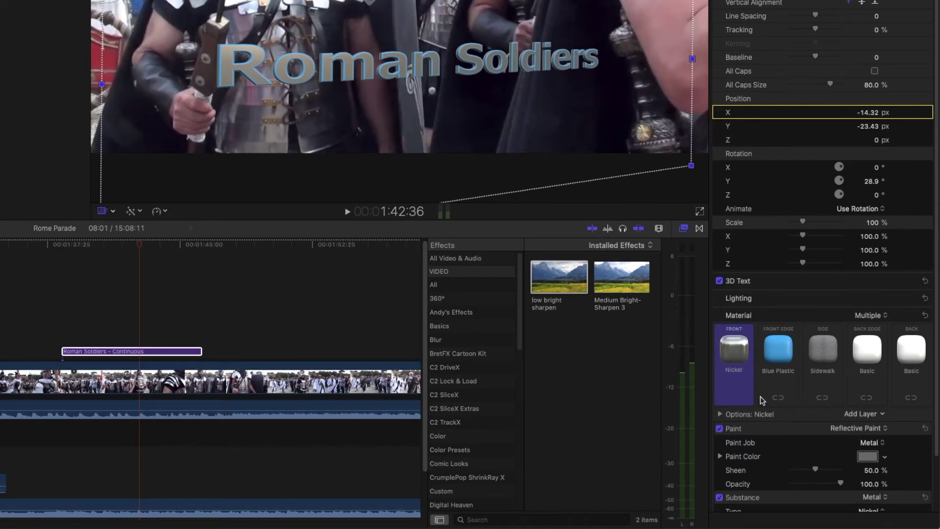
Scale the 3D title to 286.93% in Z, 137.52% in Y and 121.96% in X, and set tracking to 3.25%
scroll(775, 394, "down", 2)
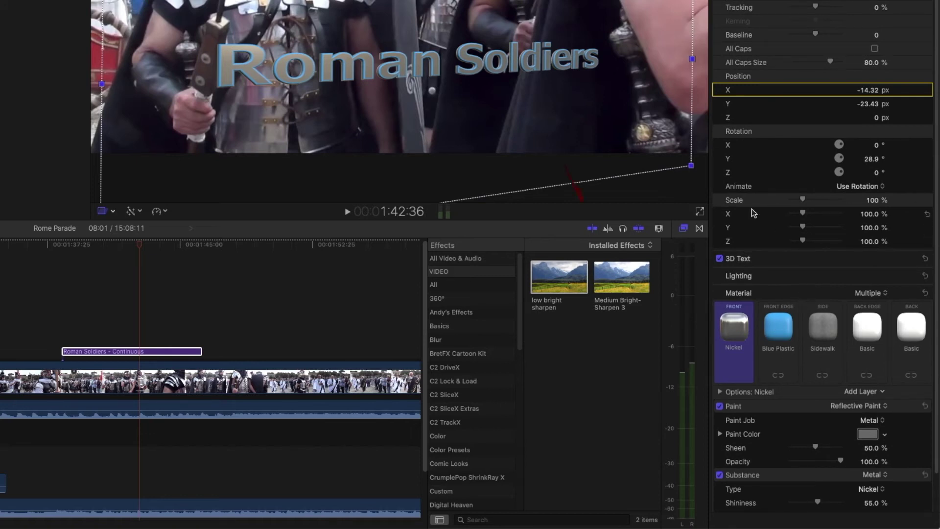
left_click_drag(801, 241, 829, 246)
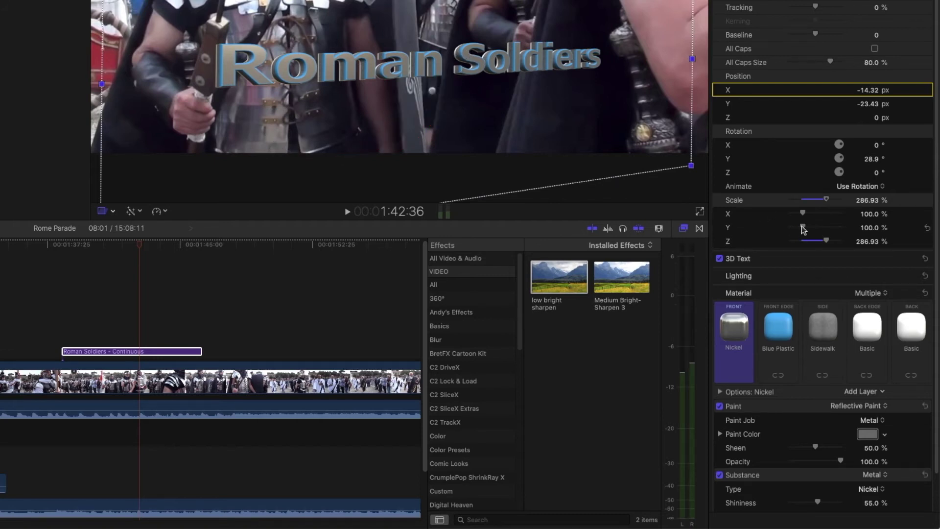
left_click_drag(803, 227, 807, 228)
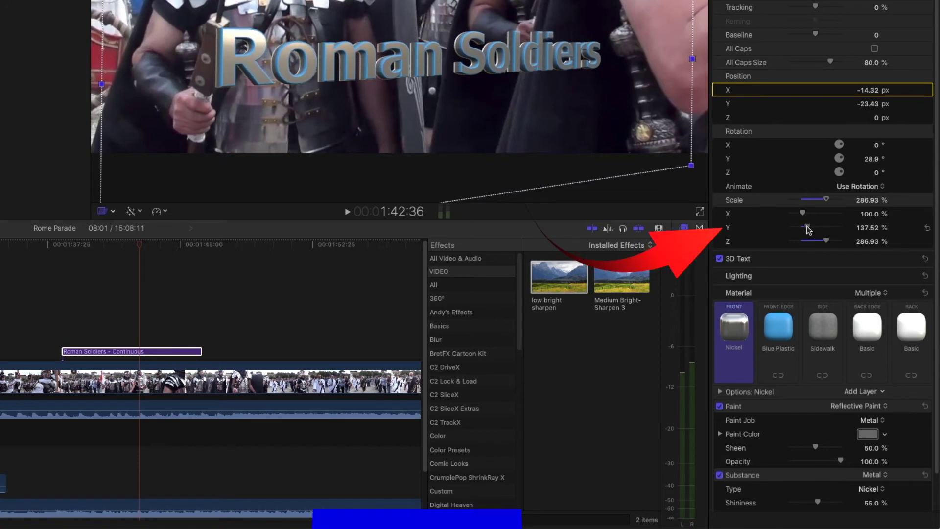
left_click_drag(803, 213, 806, 214)
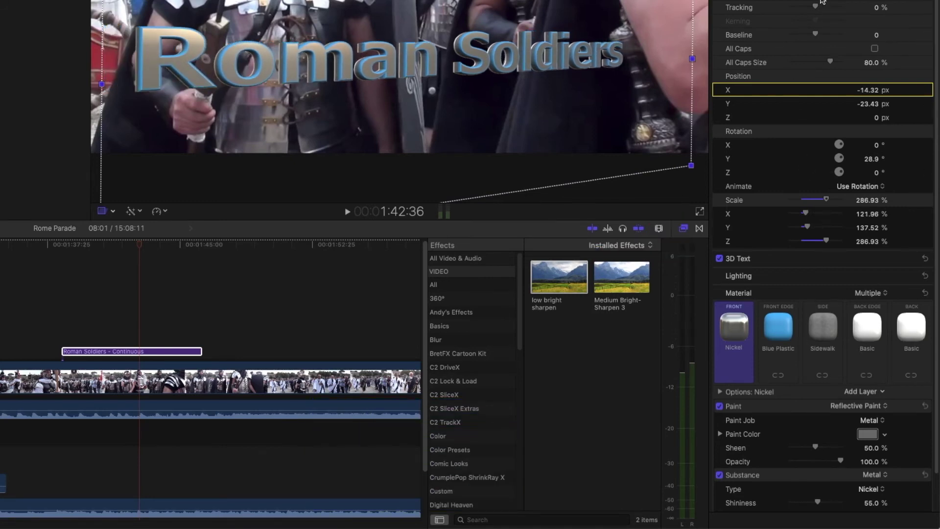
left_click_drag(815, 7, 816, 7)
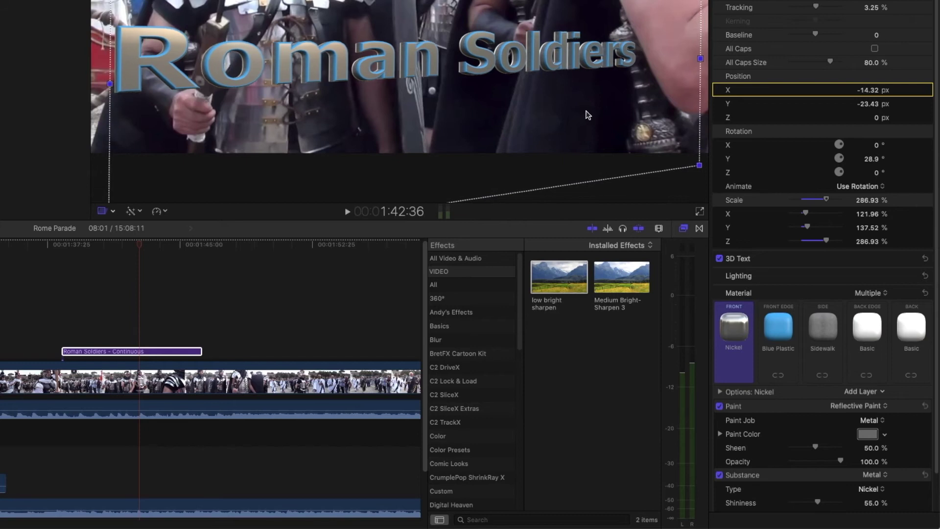
Move the Roman Soldiers title slightly lower in the frame and apply the Car Paint material to its front edge
left_click_drag(597, 114, 594, 148)
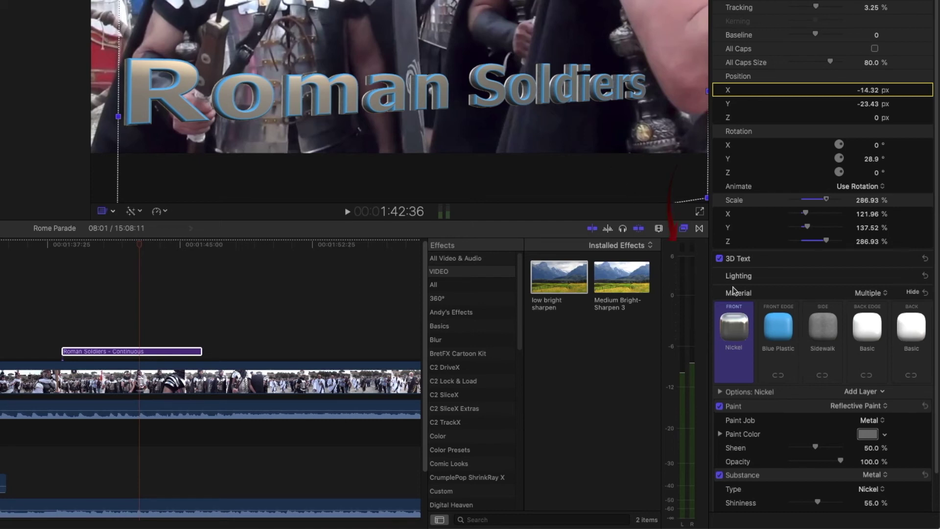
left_click(778, 331)
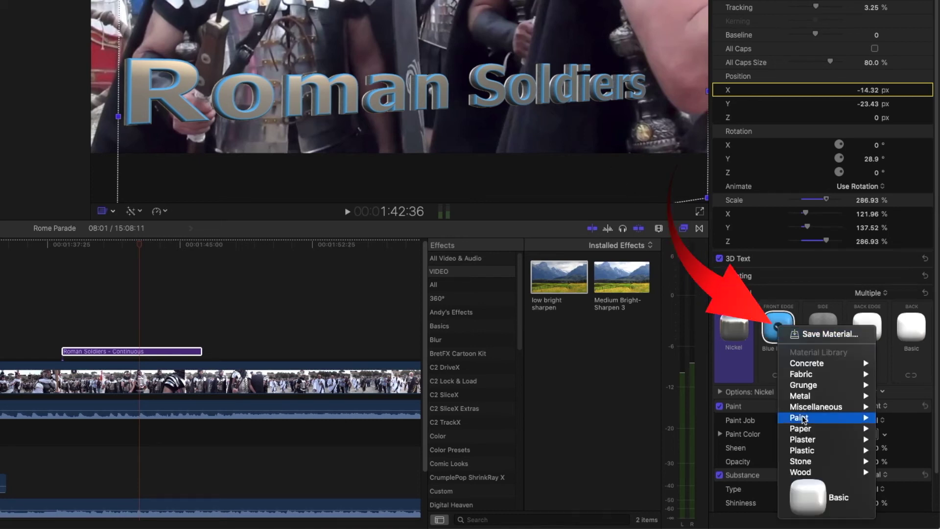
mouse_move(803, 440)
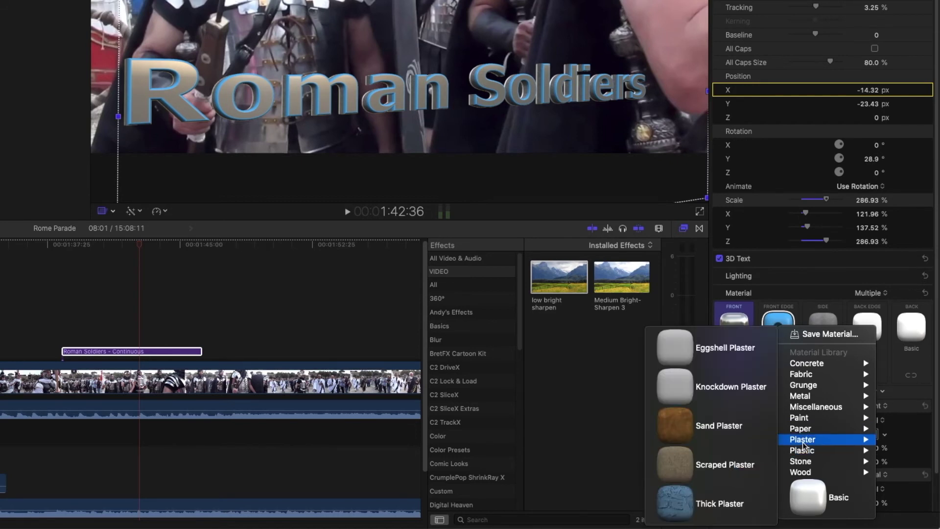
mouse_move(803, 420)
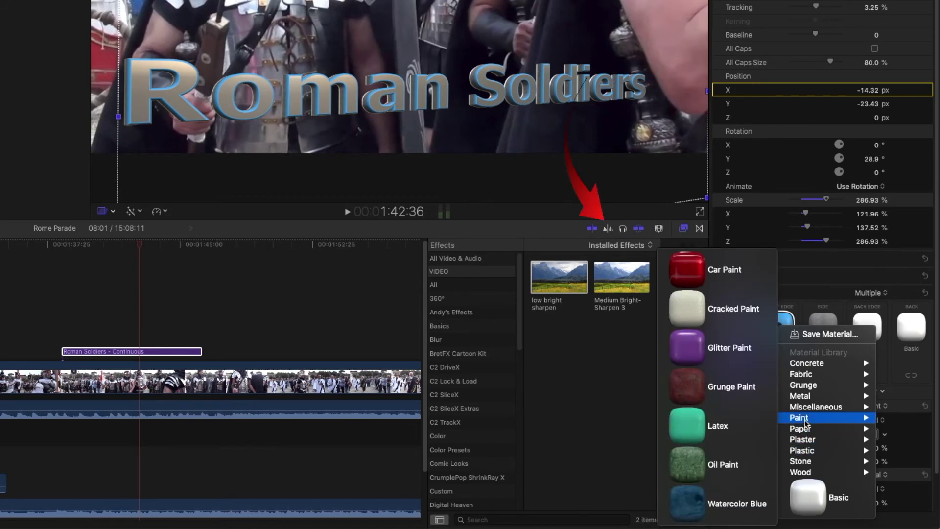
left_click(690, 272)
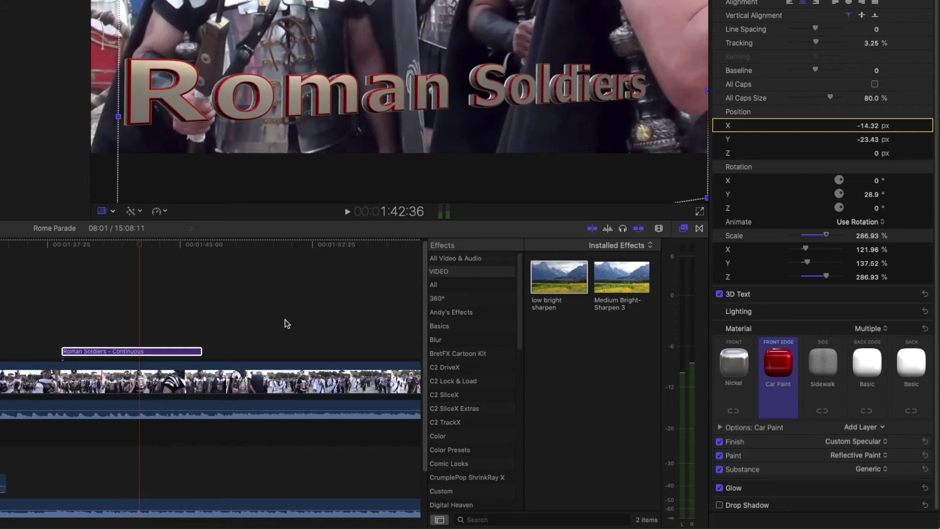
Play back the Roman Soldiers title over the parade footage and set its Z scale to 270.24%
left_click(53, 245)
key("space")
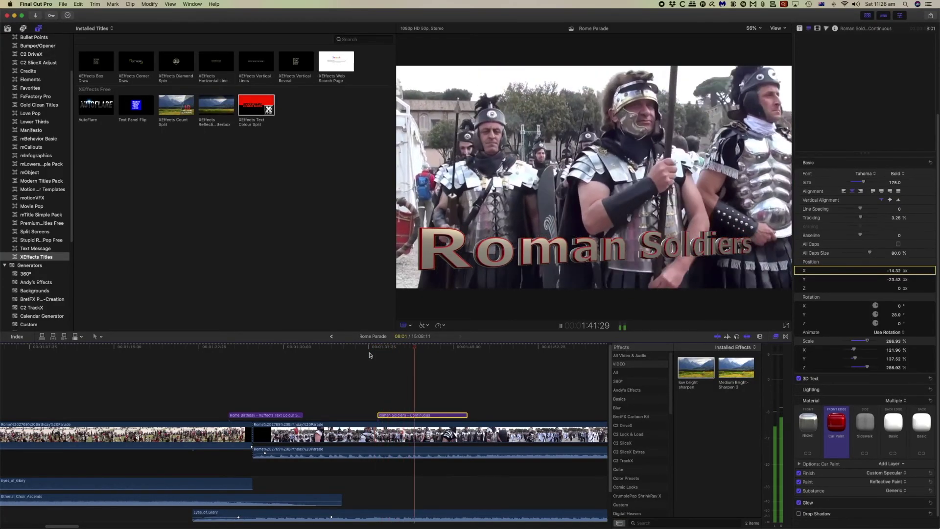
key("space")
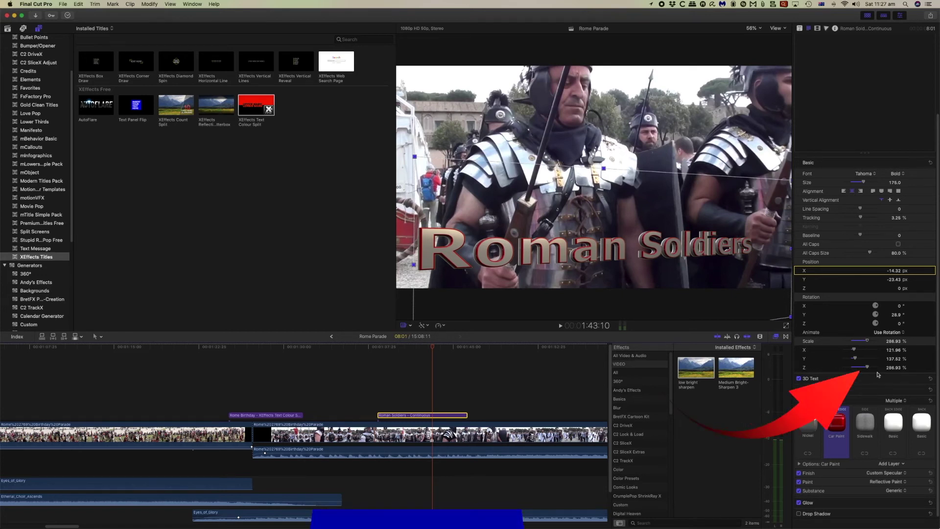
left_click_drag(867, 370, 868, 370)
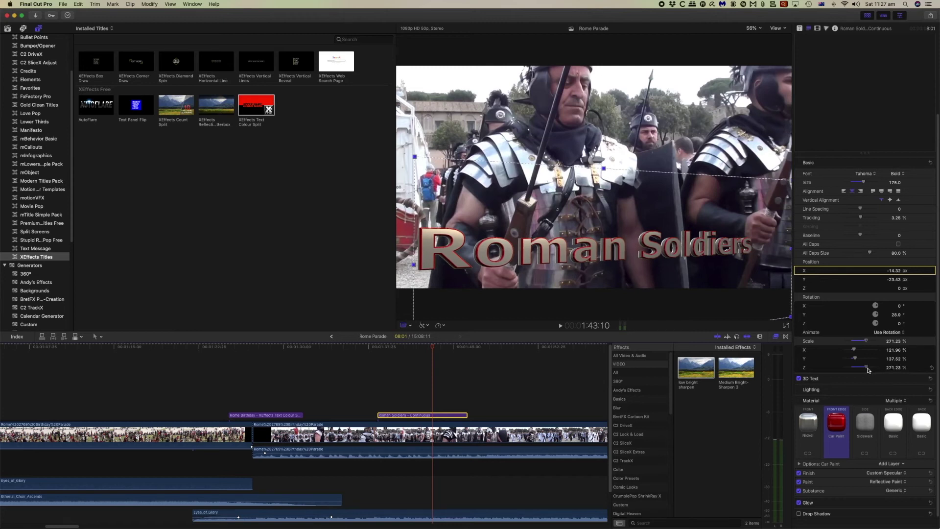
left_click(411, 325)
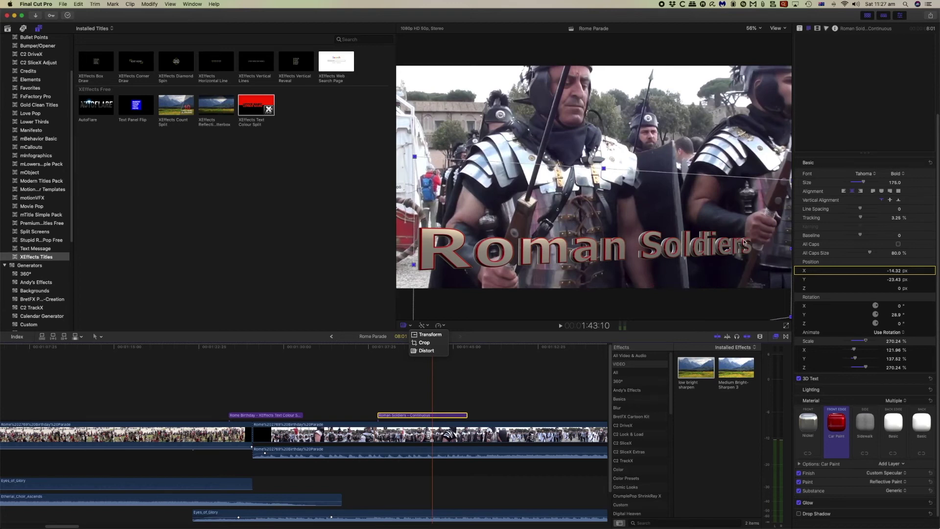
Turn the upper Rome Birthday line of the colour split title into 3D text and set its Z scale to 400%
left_click(266, 345)
left_click_drag(254, 347, 245, 360)
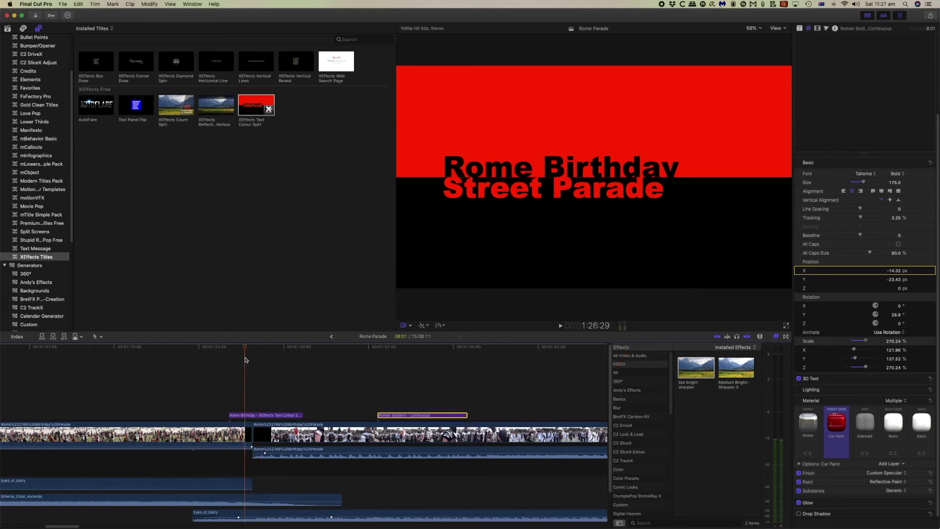
left_click(257, 416)
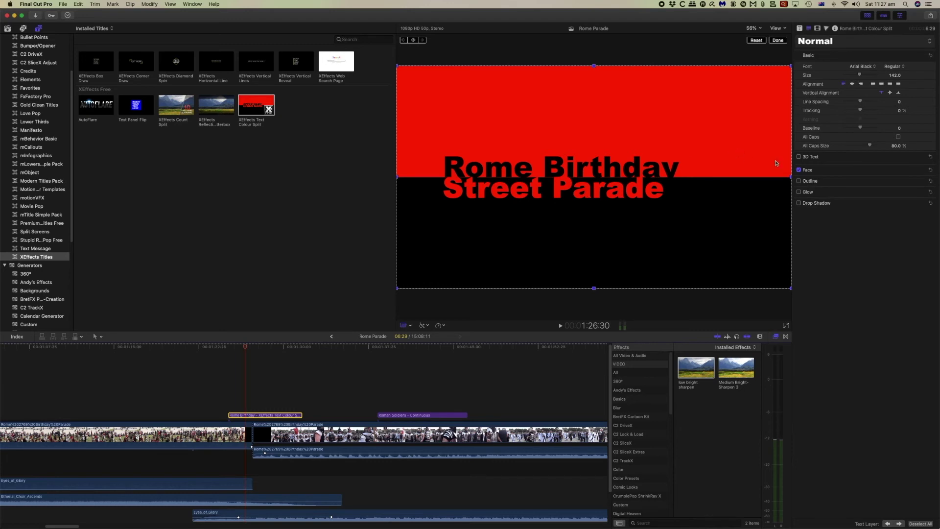
double_click(512, 172)
double_click(513, 172)
key("super+a")
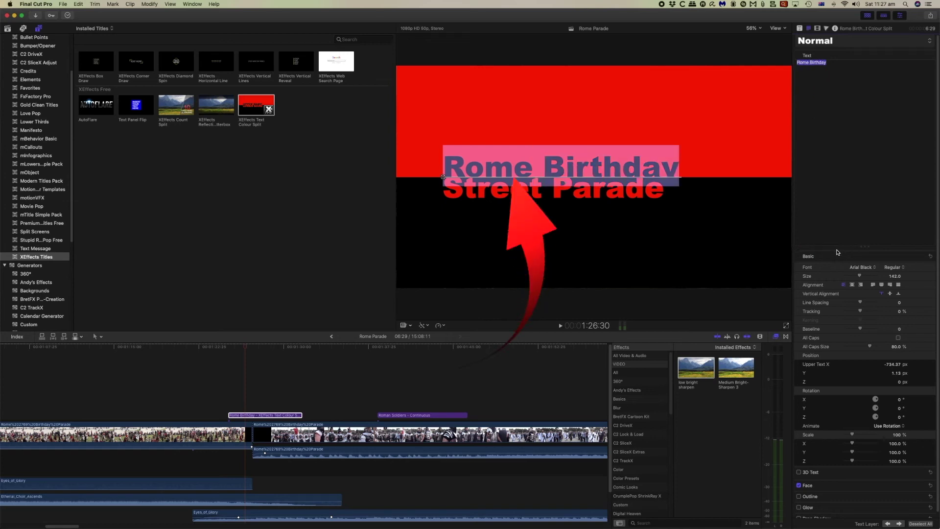
left_click(799, 472)
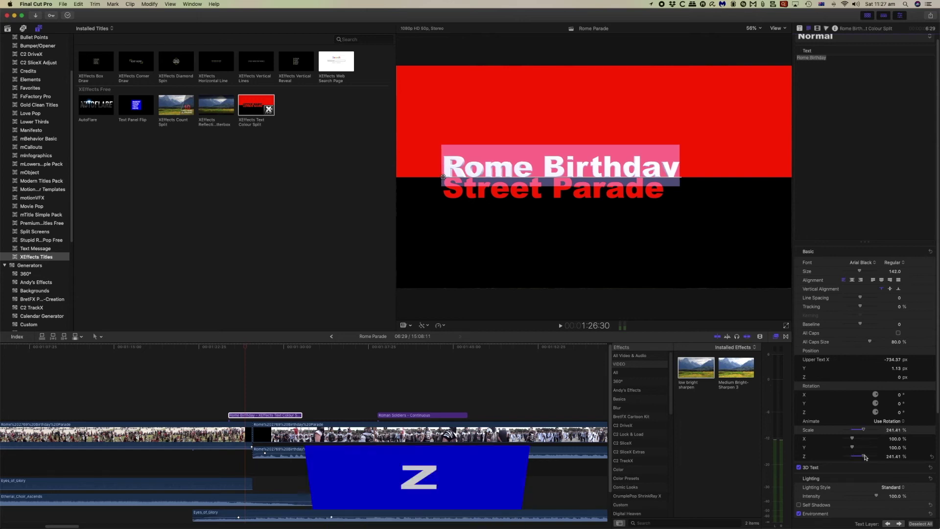
mouse_move(860, 457)
left_mouse_down()
mouse_move(850, 460)
mouse_move(878, 457)
left_mouse_up()
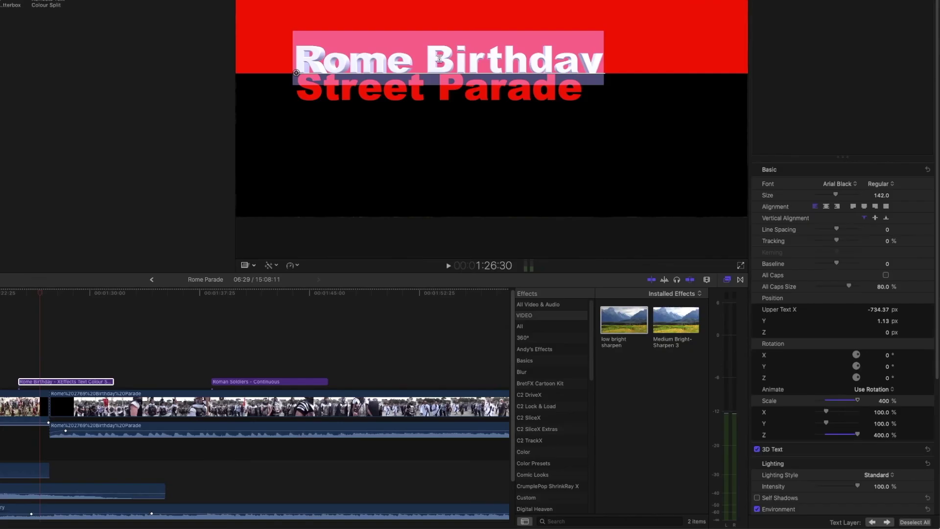
Switch the 3D Rome Birthday text from a single material to multiple materials
scroll(827, 413, "down", 5)
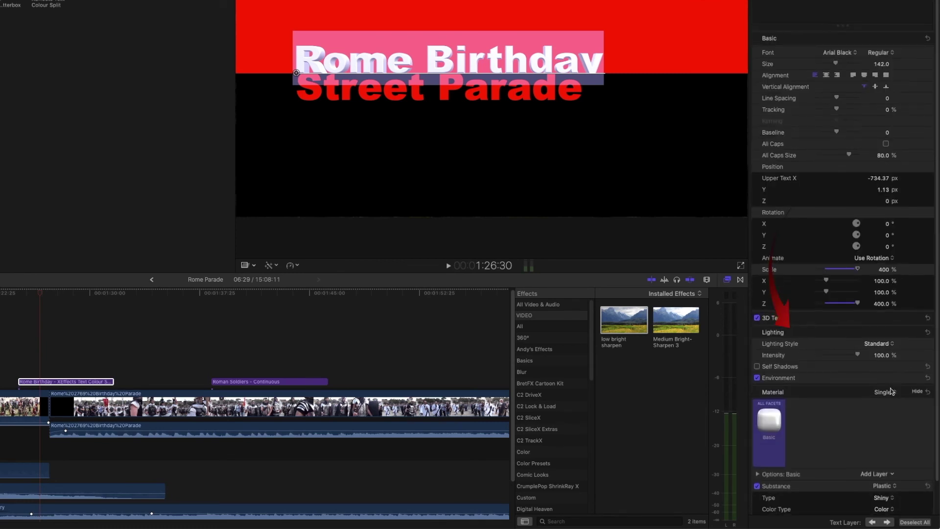
left_click(885, 392)
left_click(887, 400)
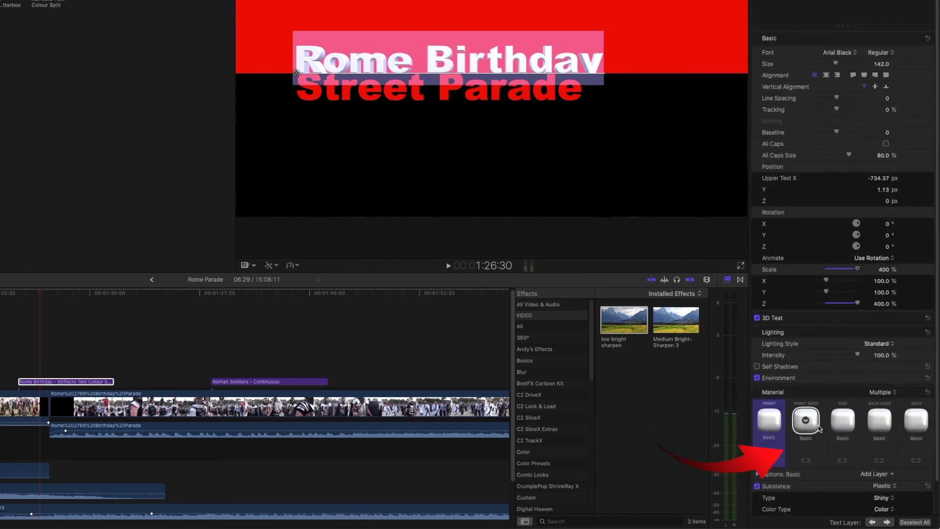
Apply the Nickel metal material to the side of the Rome Birthday text
left_click(842, 422)
mouse_move(844, 424)
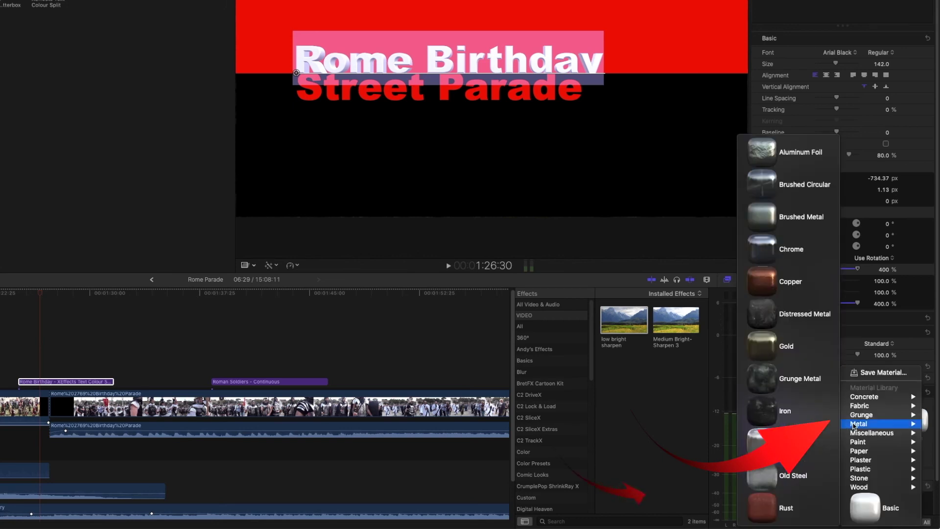
left_click(767, 446)
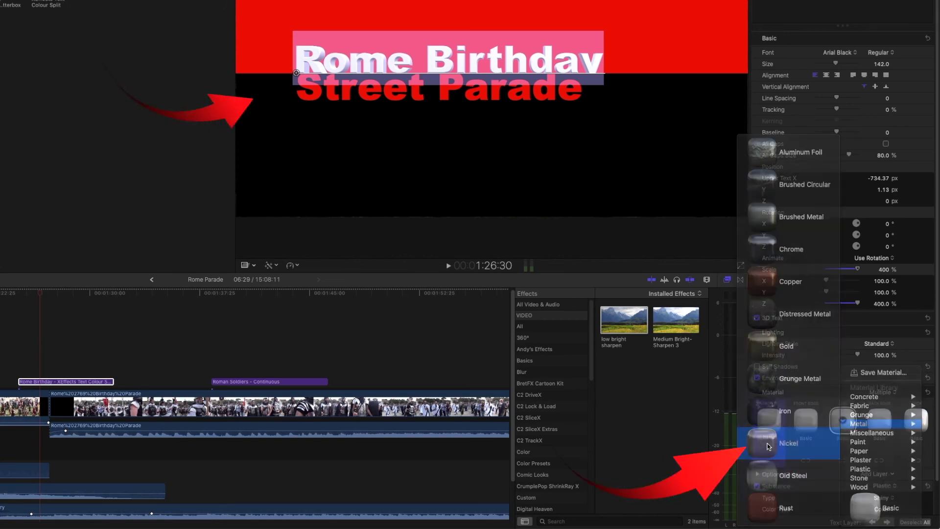
Rotate the Rome Birthday text to -13.4° in Y and apply the Blue Plastic material to its side
left_click_drag(860, 238, 862, 239)
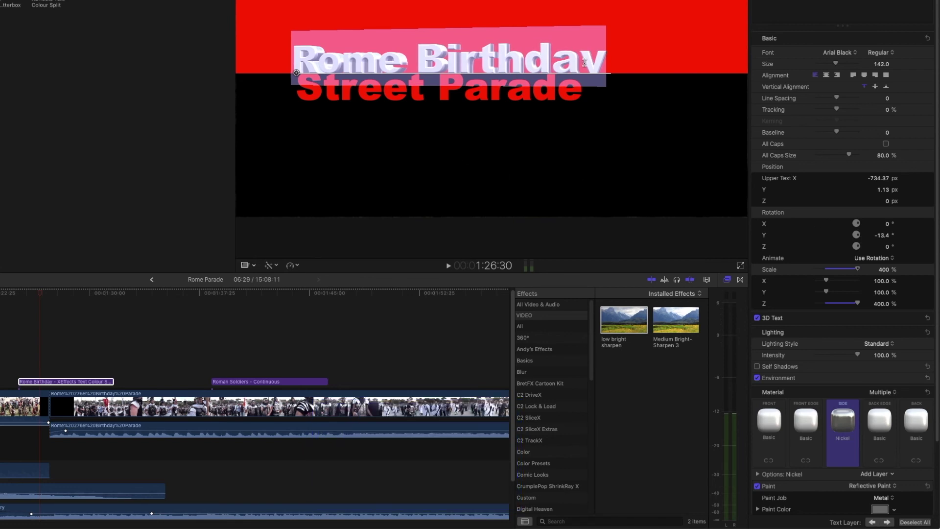
left_click(845, 421)
mouse_move(860, 450)
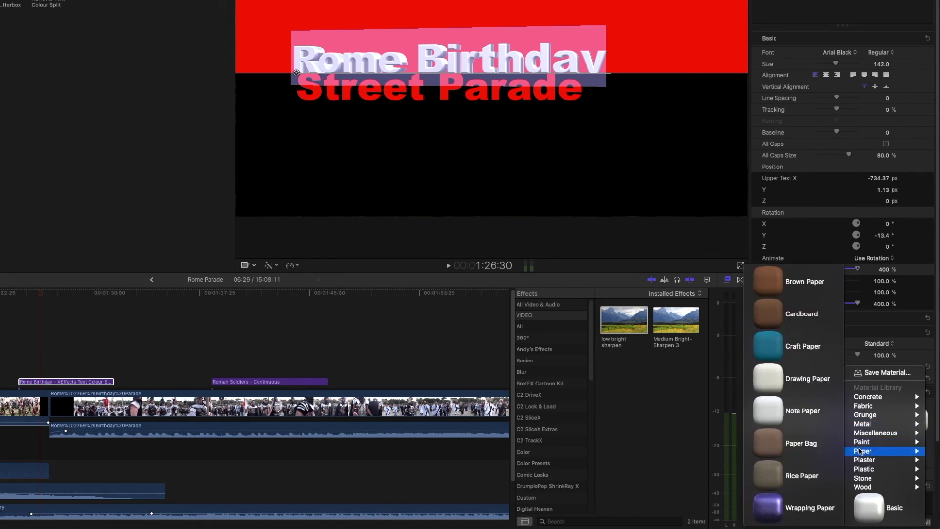
mouse_move(864, 470)
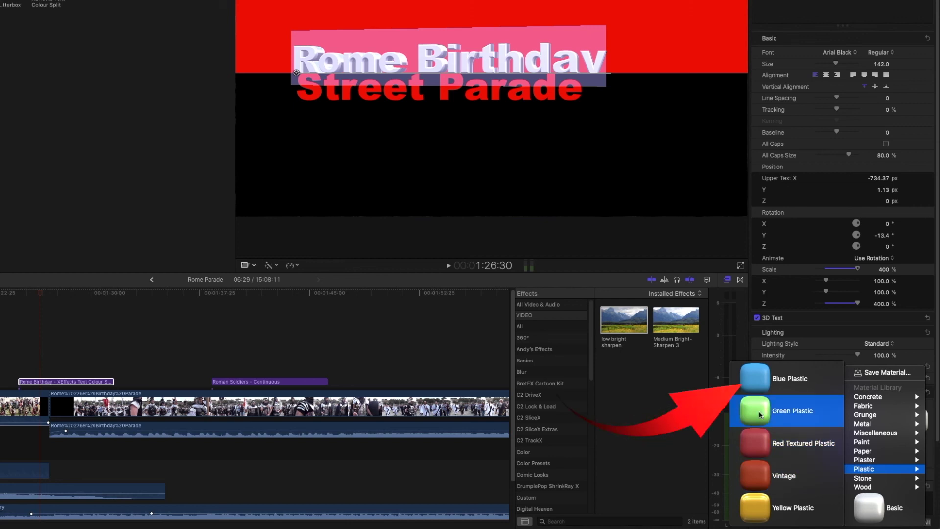
left_click(761, 382)
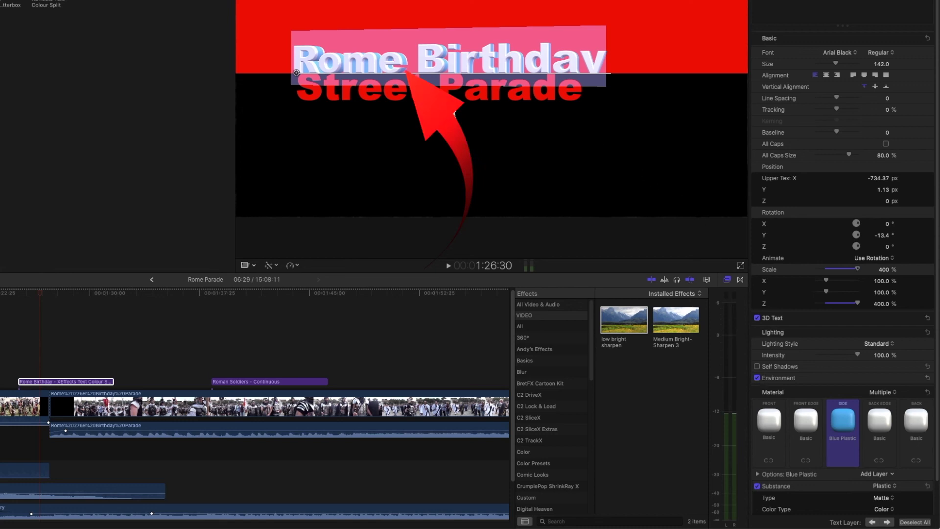
Set the Rome Birthday text's X rotation to -3.5° and play back the title from just before its start
left_click_drag(860, 225, 859, 241)
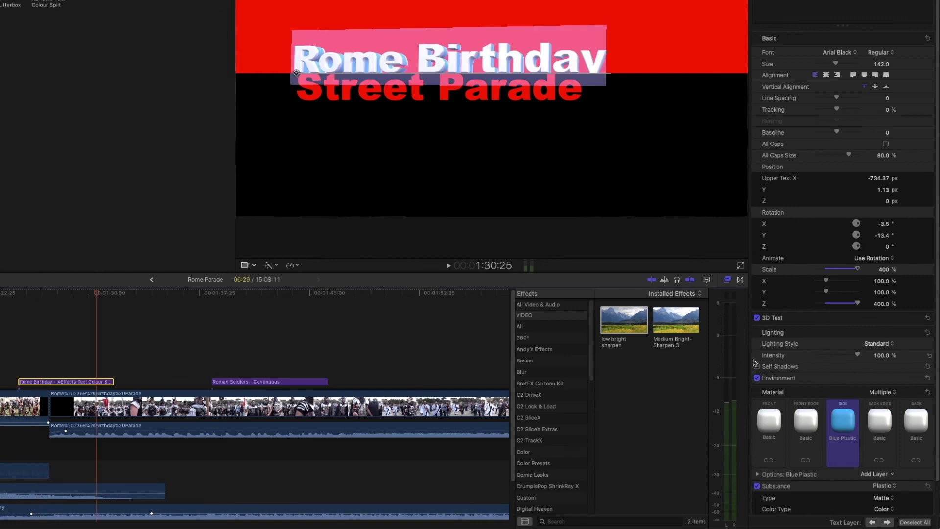
left_click(10, 293)
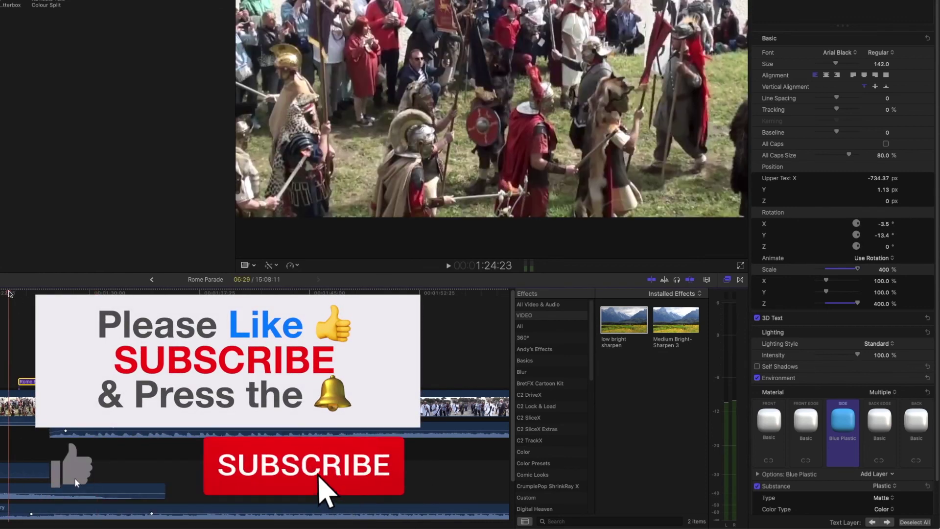
key("space")
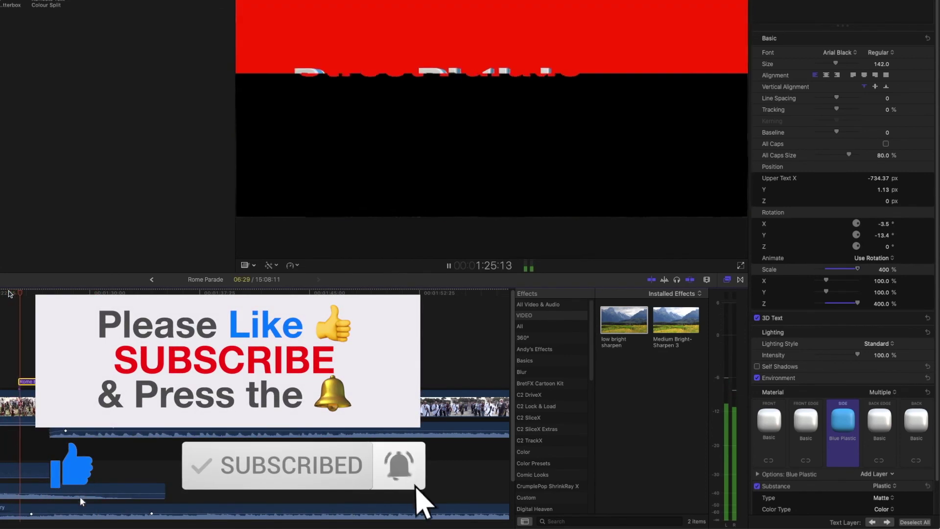